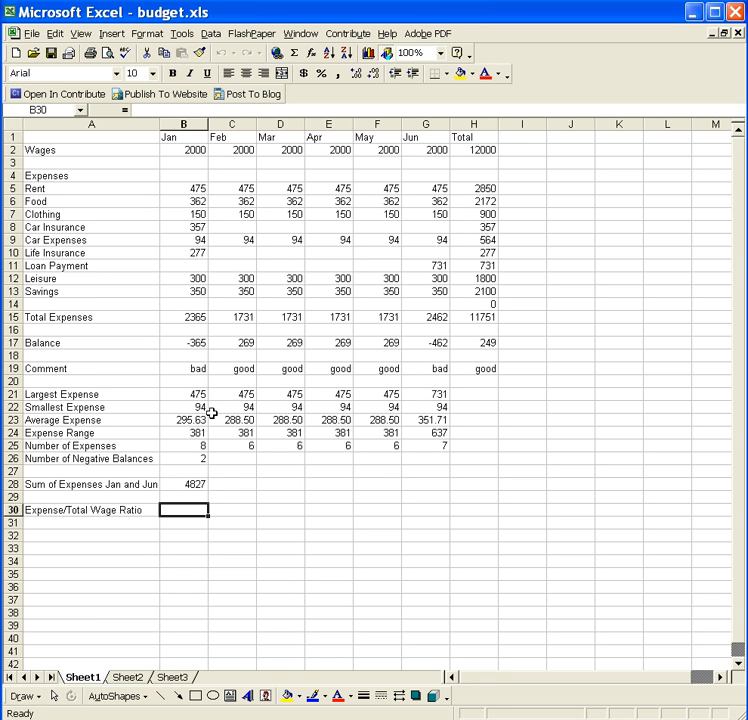
Calculate January's expense/total wage ratio in B30 with =B15/H2 and copy the formula across through June in G30
left_click(194, 317)
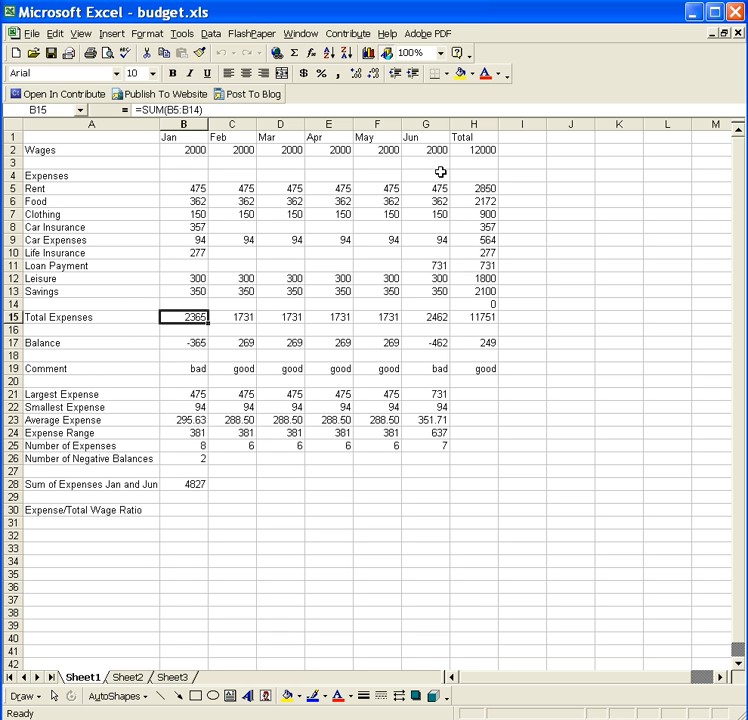
left_click(482, 150)
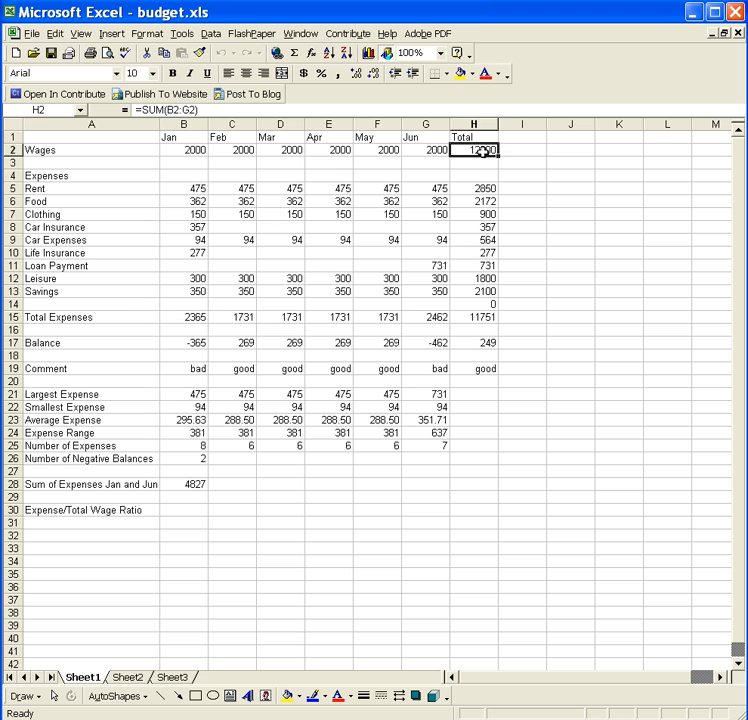
left_click(187, 504)
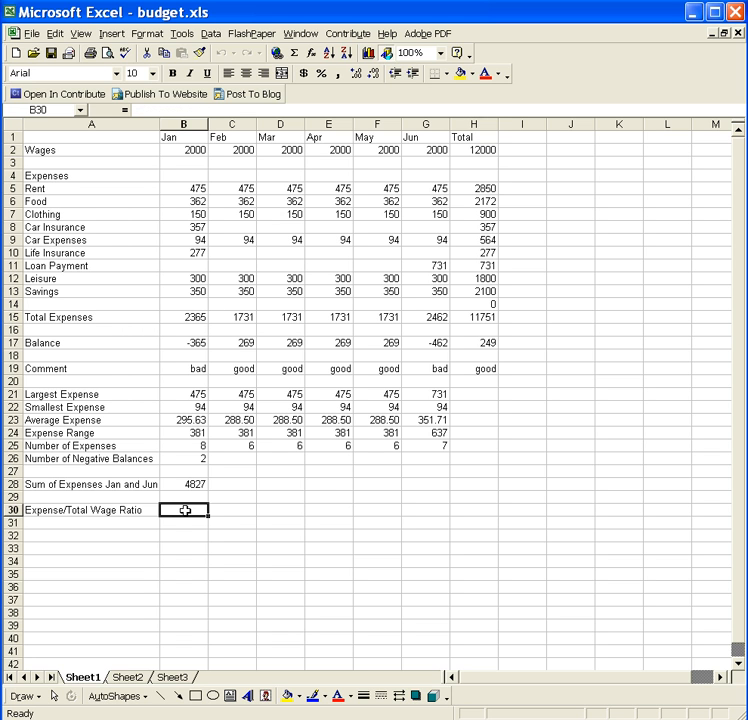
type("=")
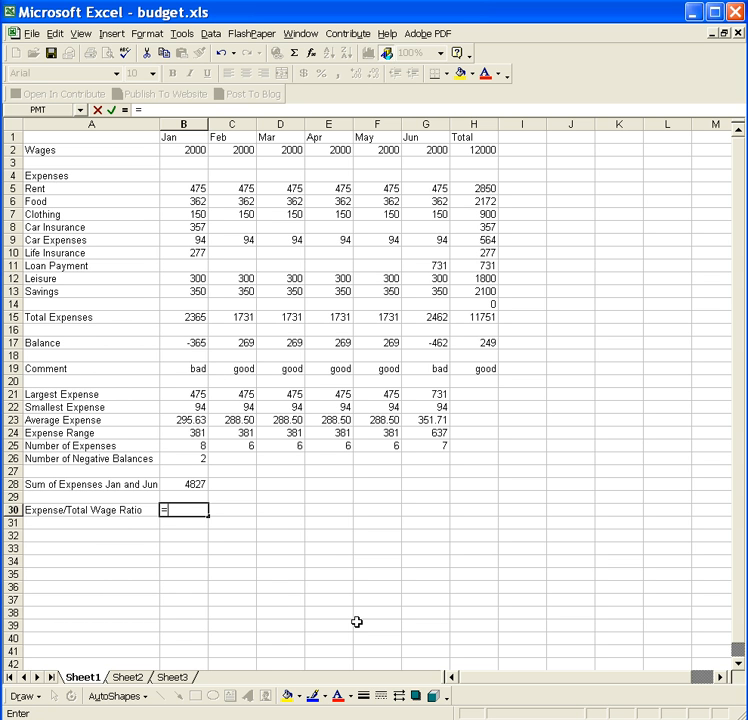
type("b15/h")
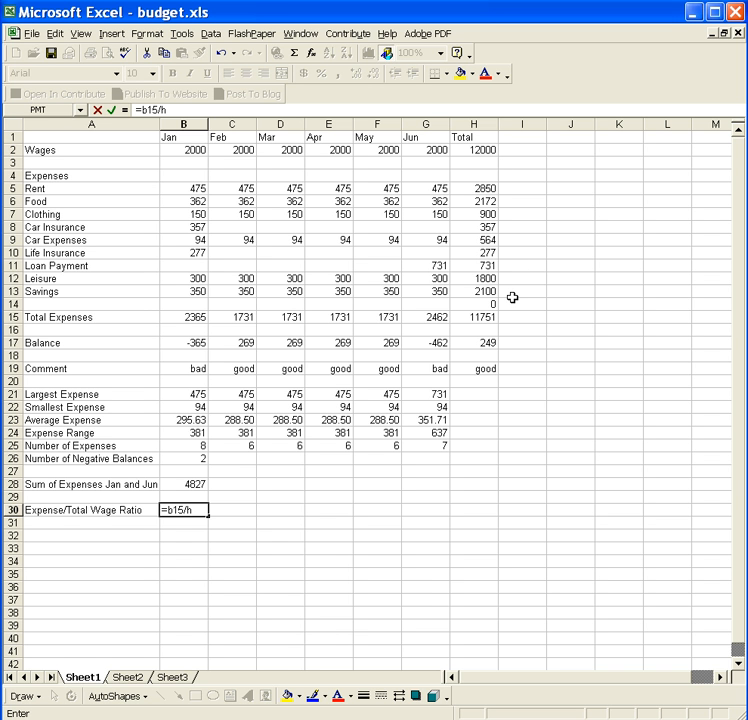
type("2")
key("Return")
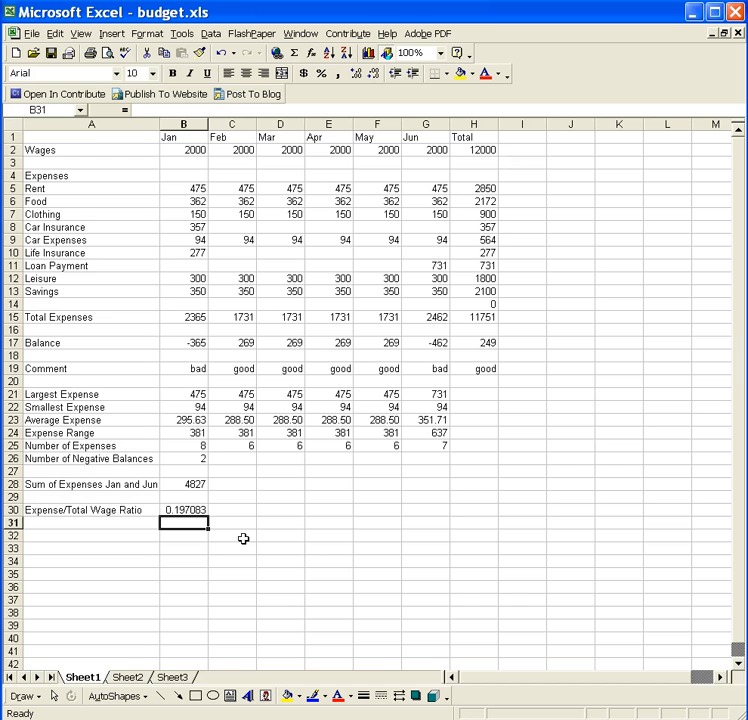
left_click(190, 509)
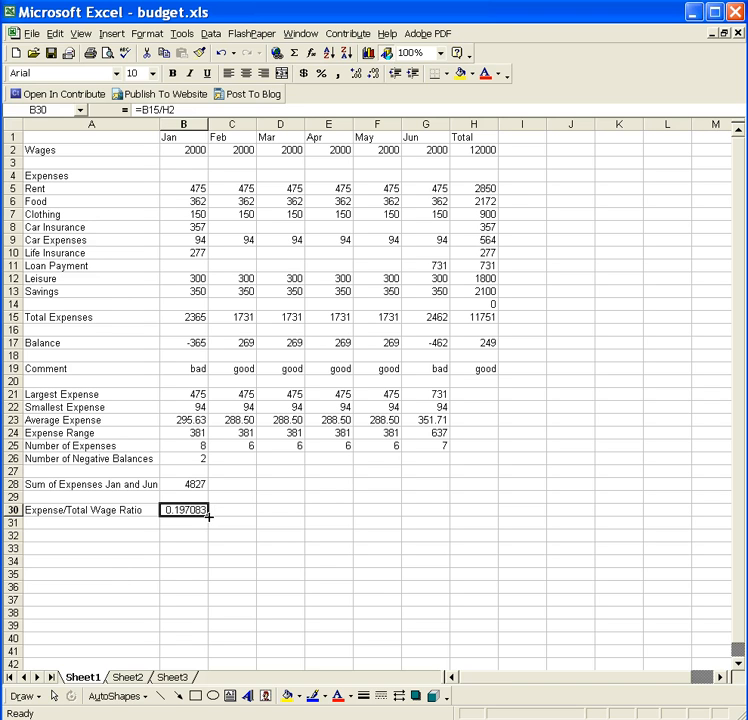
left_click_drag(209, 516, 439, 511)
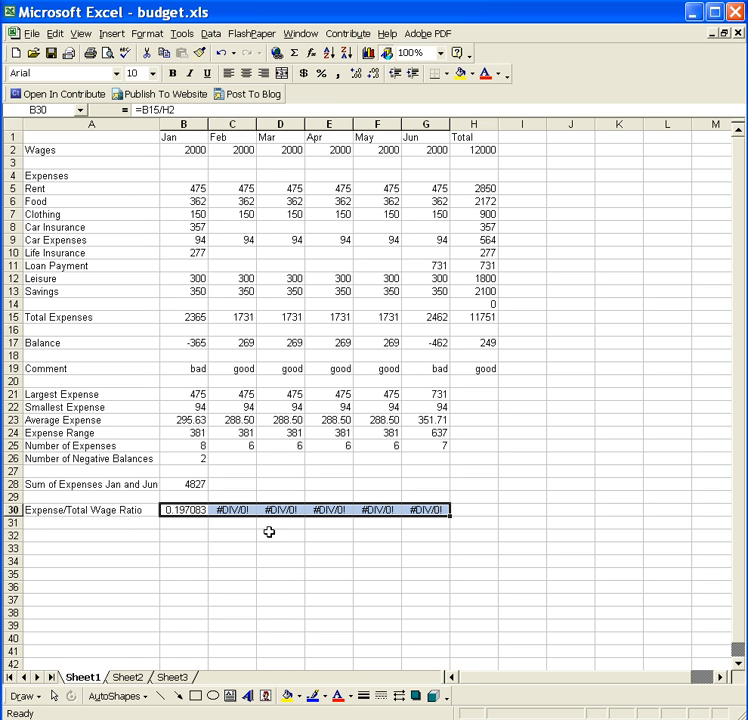
Compare the ratio formulas in B30, C30 and D30 and inspect the row 2 cells they use as divisors
left_click(188, 510)
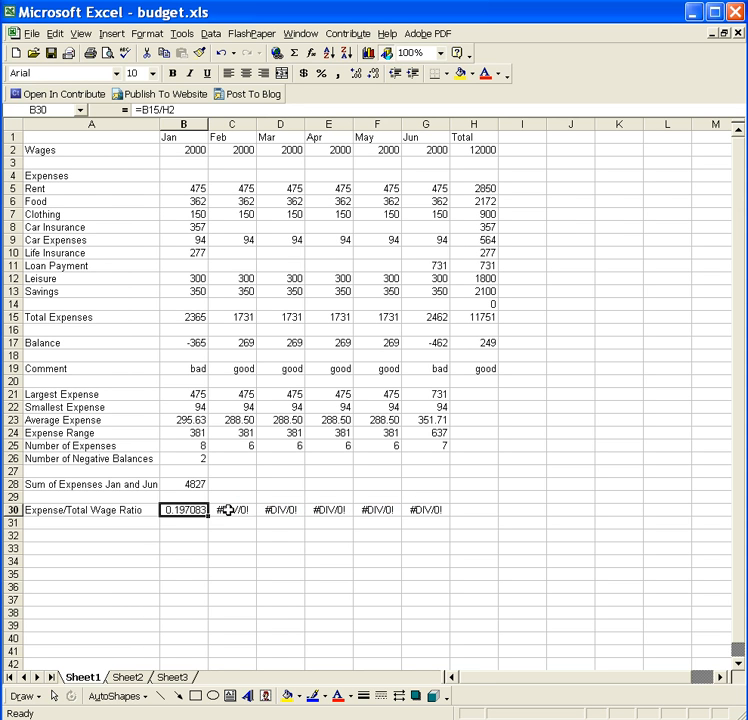
left_click(229, 510)
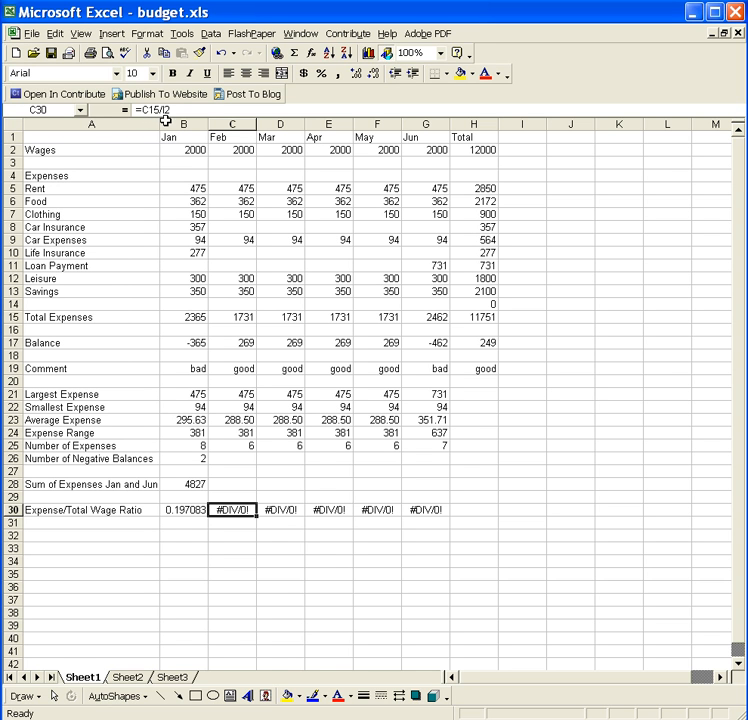
left_click(521, 150)
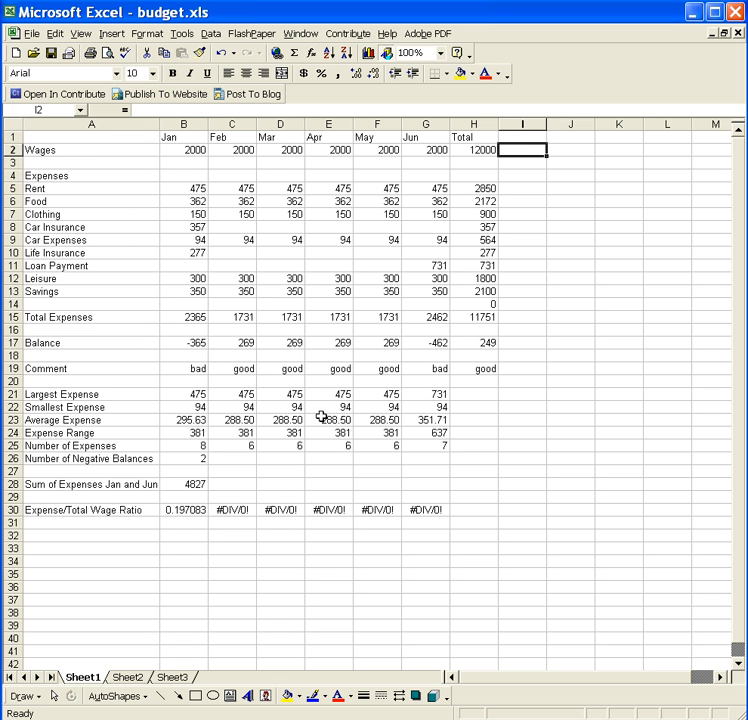
left_click(285, 510)
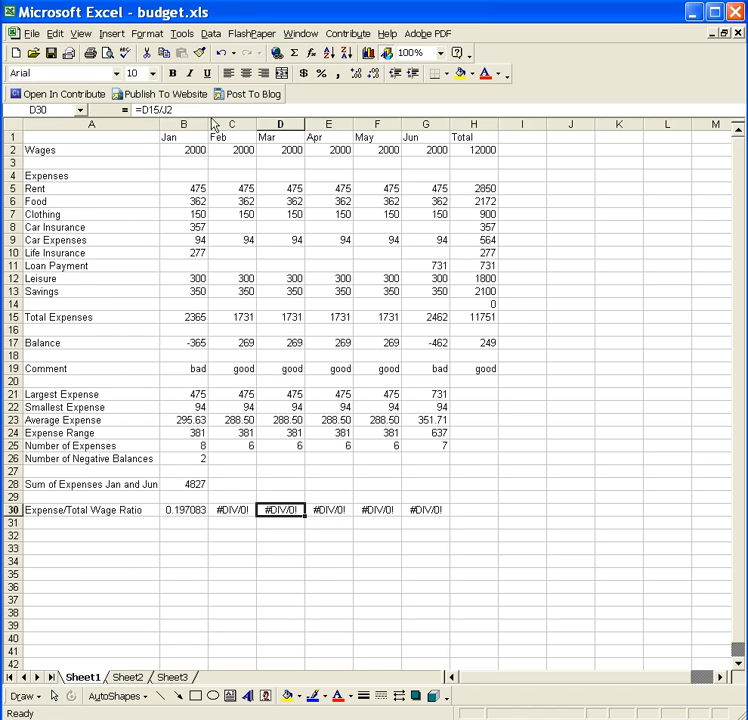
left_click(575, 150)
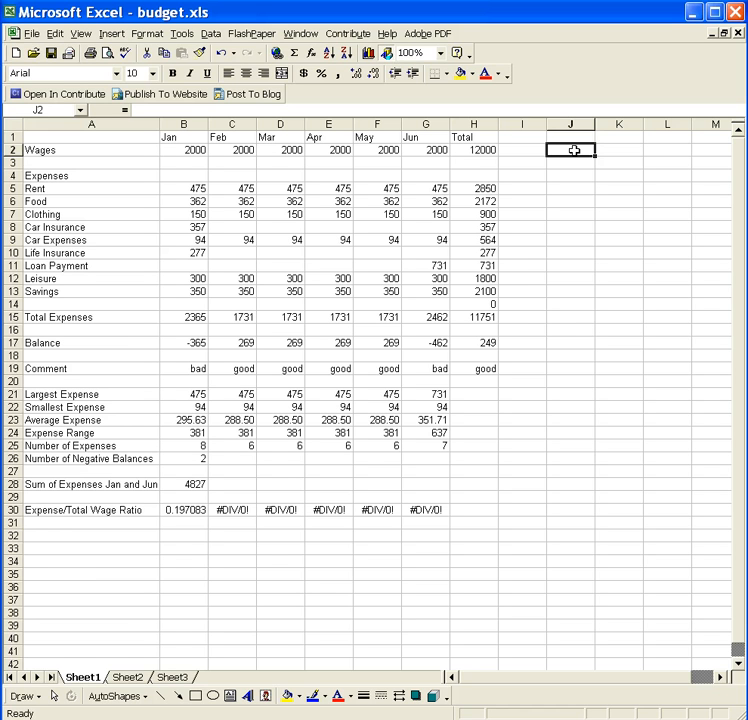
left_click(482, 150)
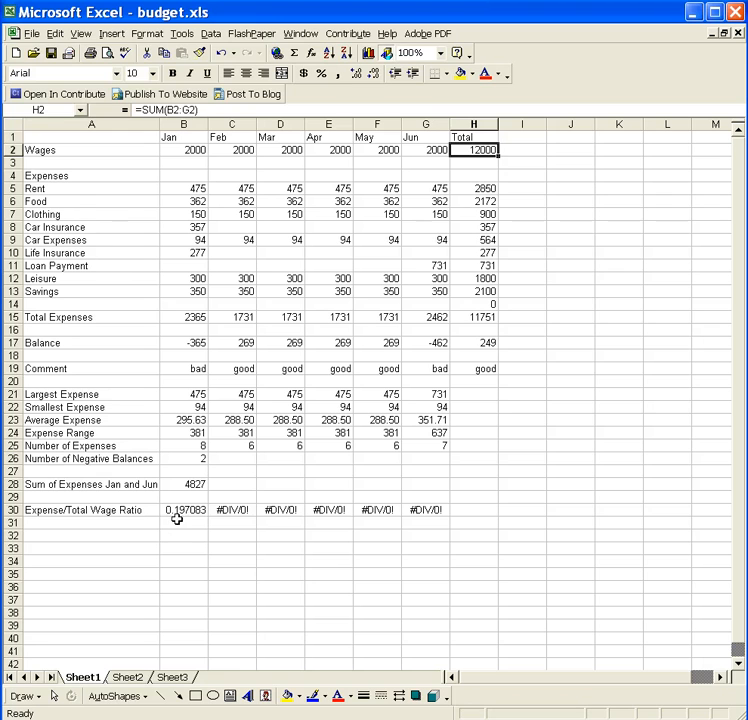
left_click(233, 510)
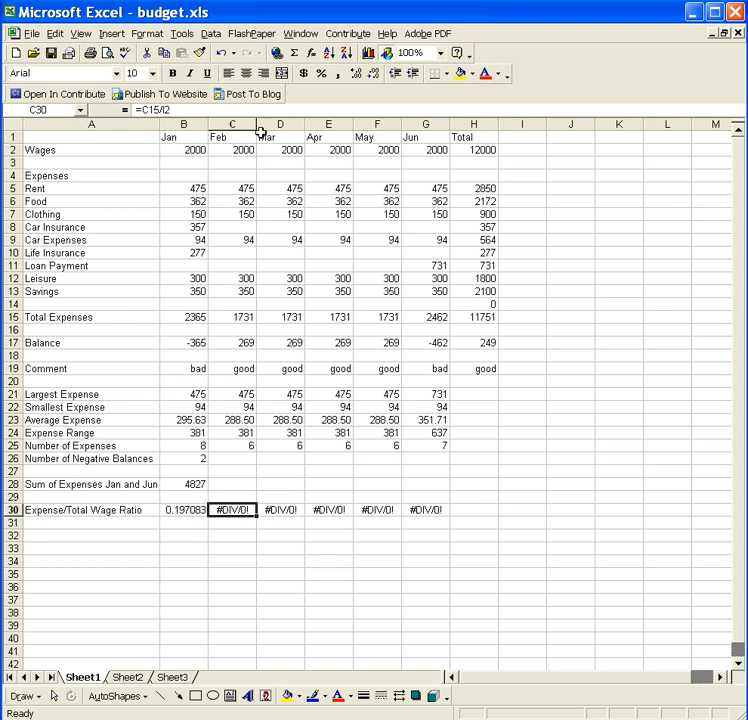
left_click(487, 151)
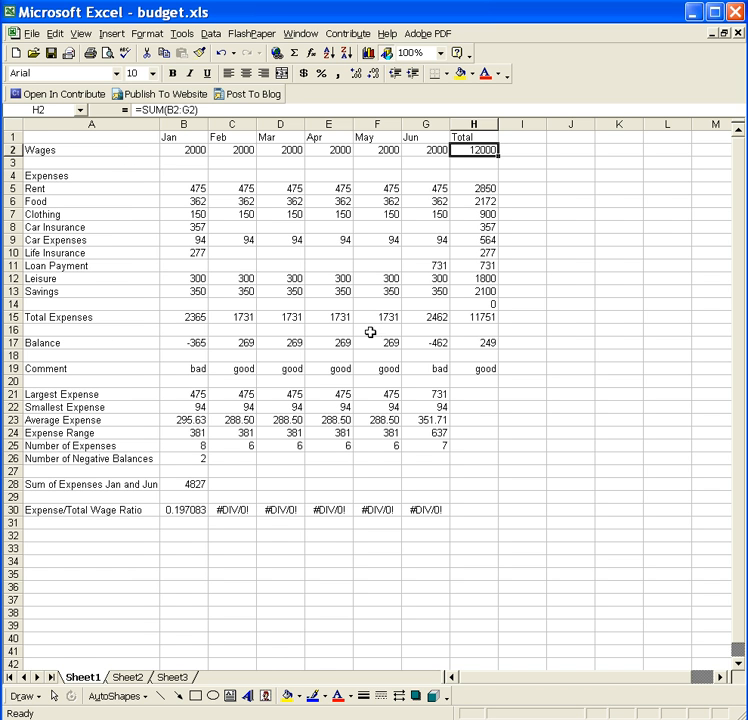
Replace the formula in B30 with =B15/$H$2, using an absolute reference to total wages, and copy it across to G30
left_click(186, 511)
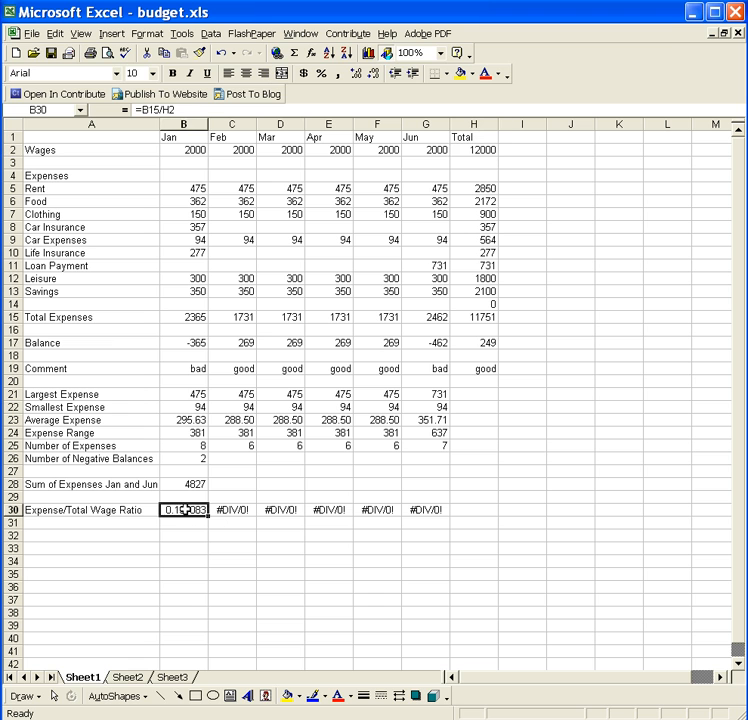
type("=")
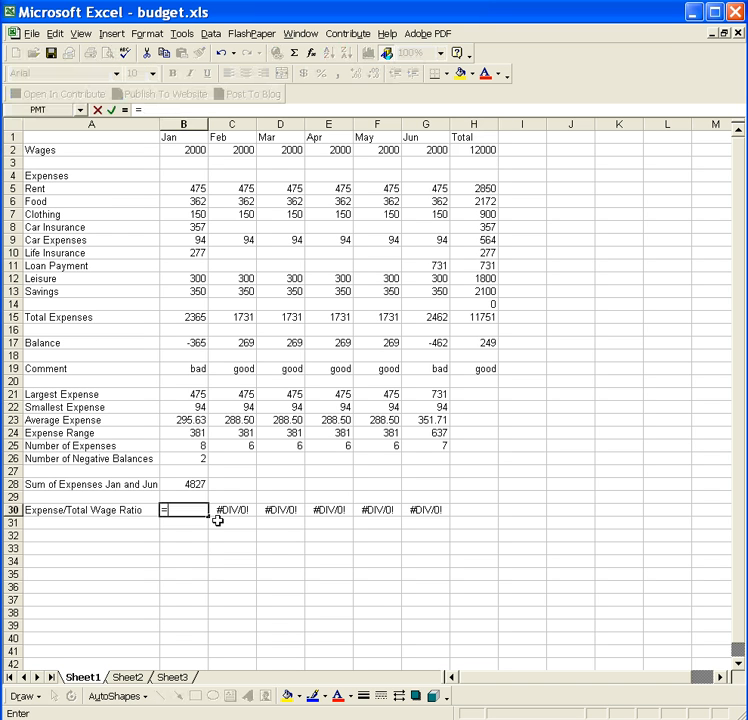
type("b15/$h$2")
key("Return")
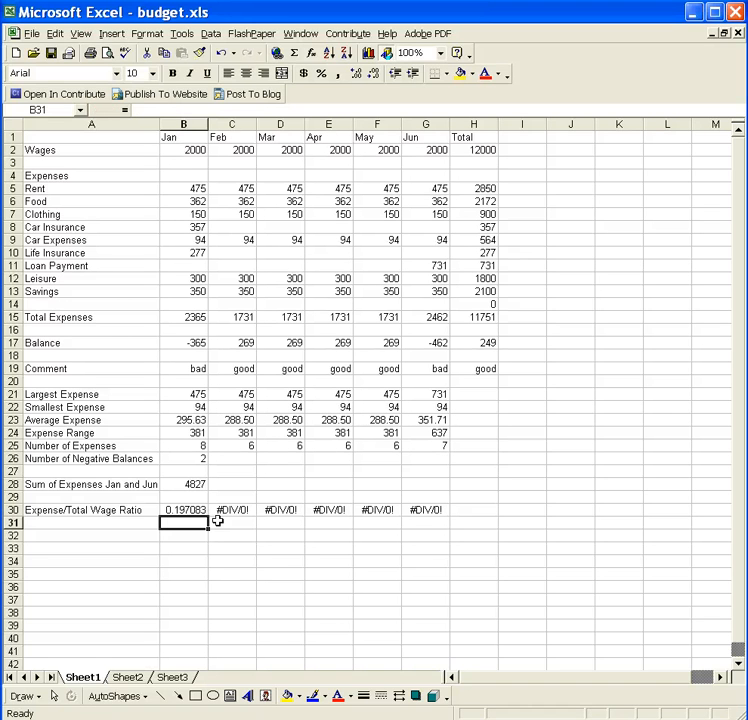
left_click(185, 509)
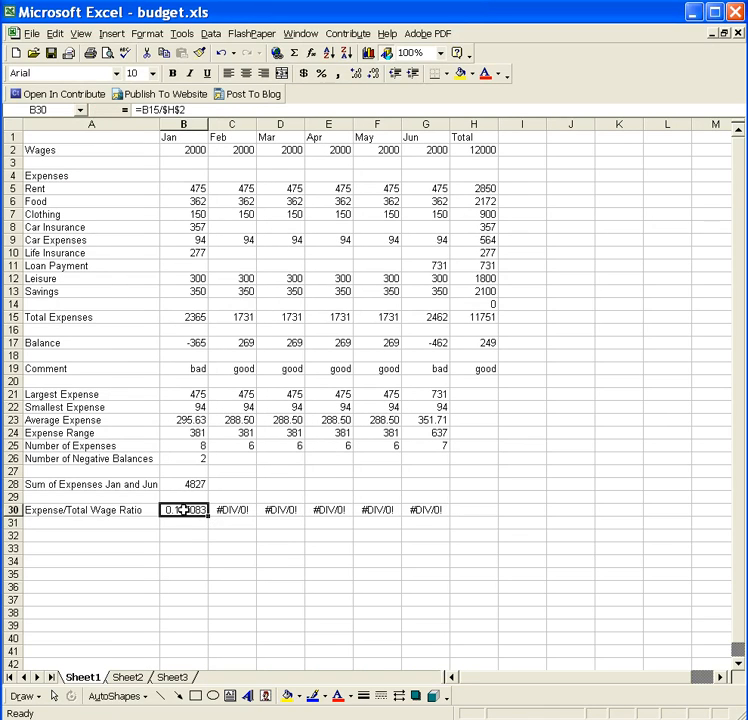
left_click_drag(209, 518, 441, 512)
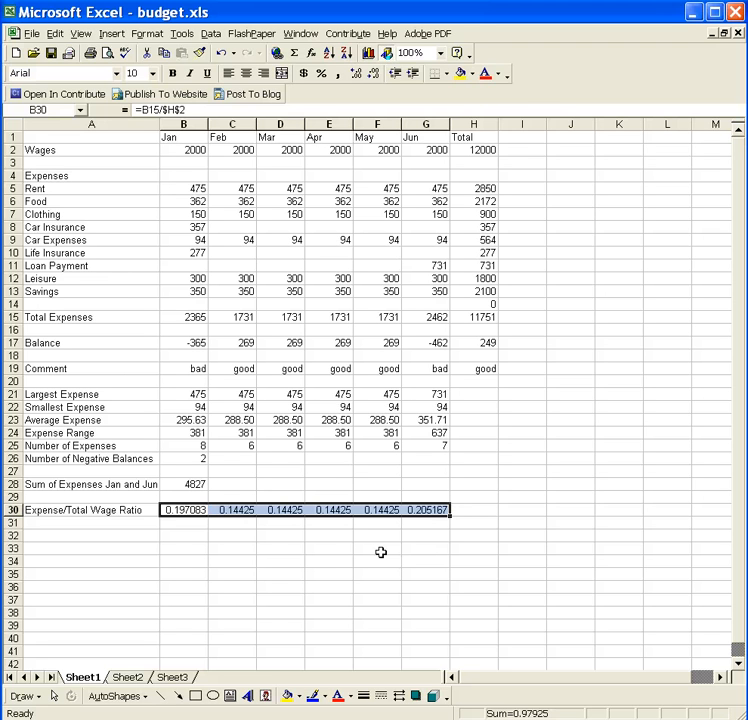
Check the references in the copied ratio formulas for February and March in C30 and D30
left_click(232, 548)
left_click(234, 511)
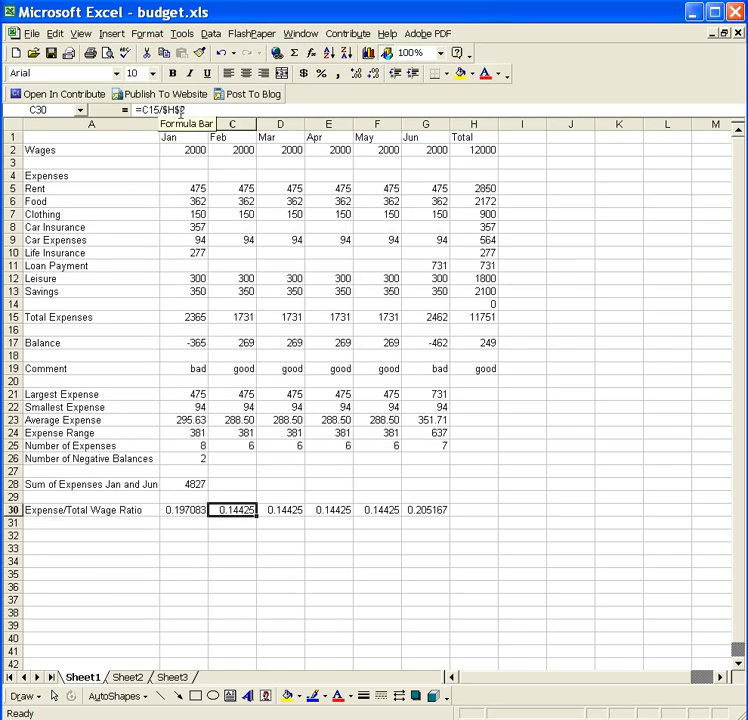
left_click(287, 511)
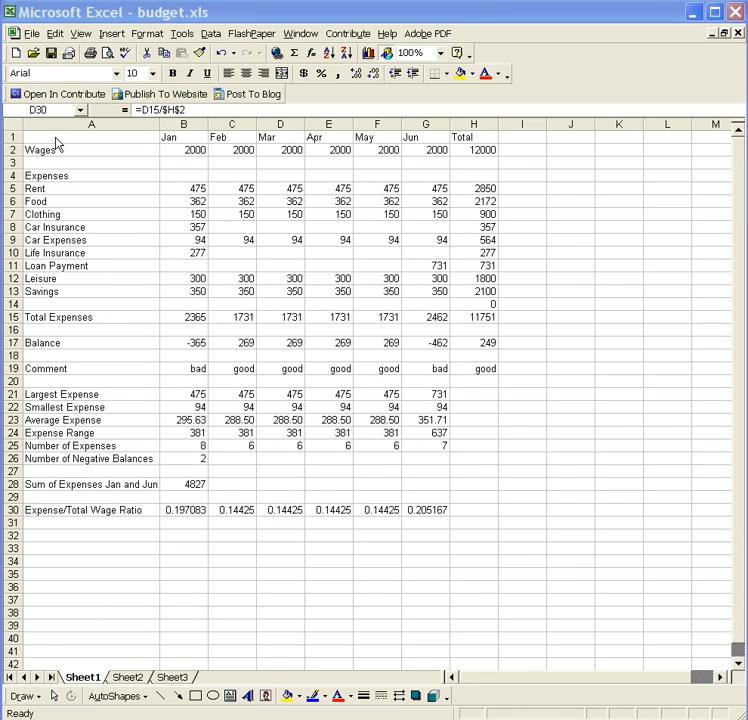
Select the budget table from A1 to H17, covering the month headings down to the Balance row
left_click(97, 139)
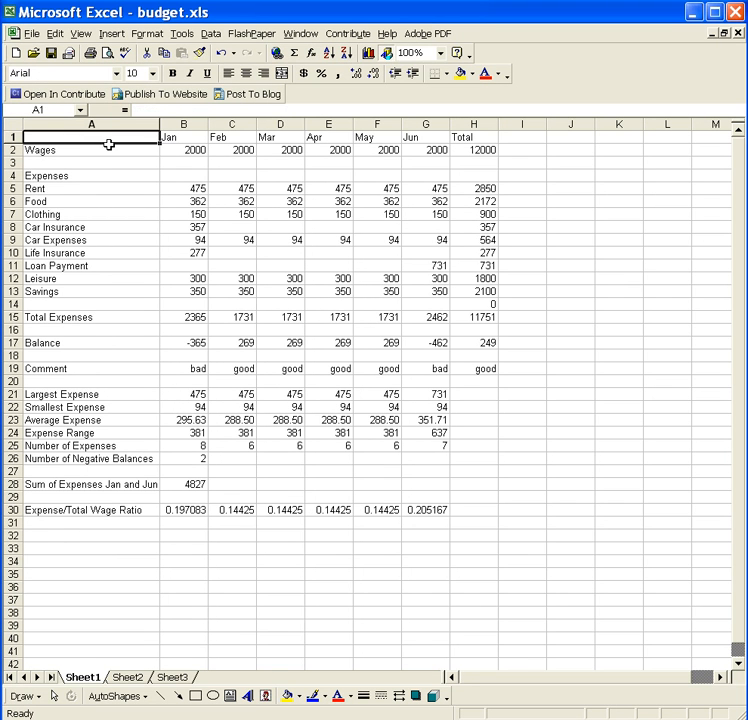
left_click(117, 151)
left_click_drag(98, 138, 480, 343)
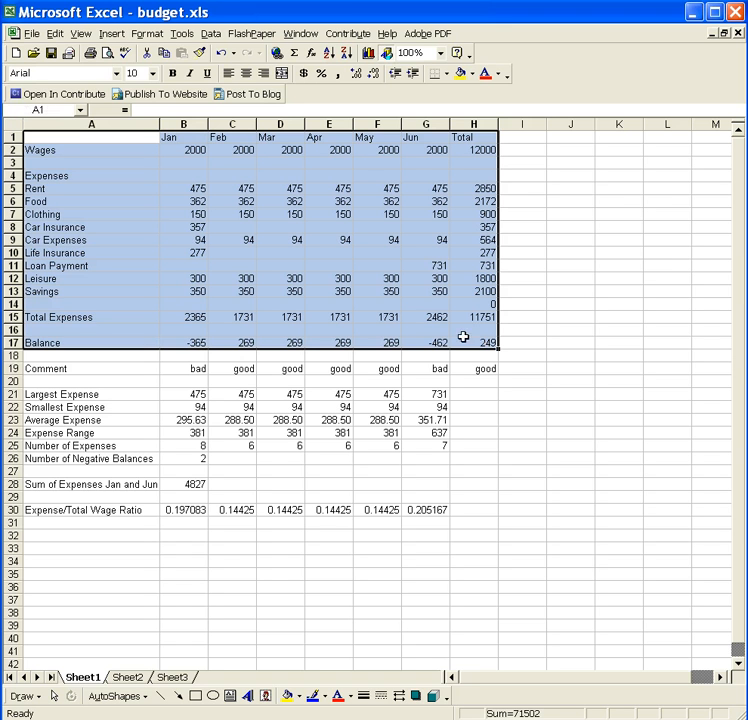
Review the Font, Border and Patterns settings in Format Cells for the selected table, and dismiss the dialog
right_click(235, 205)
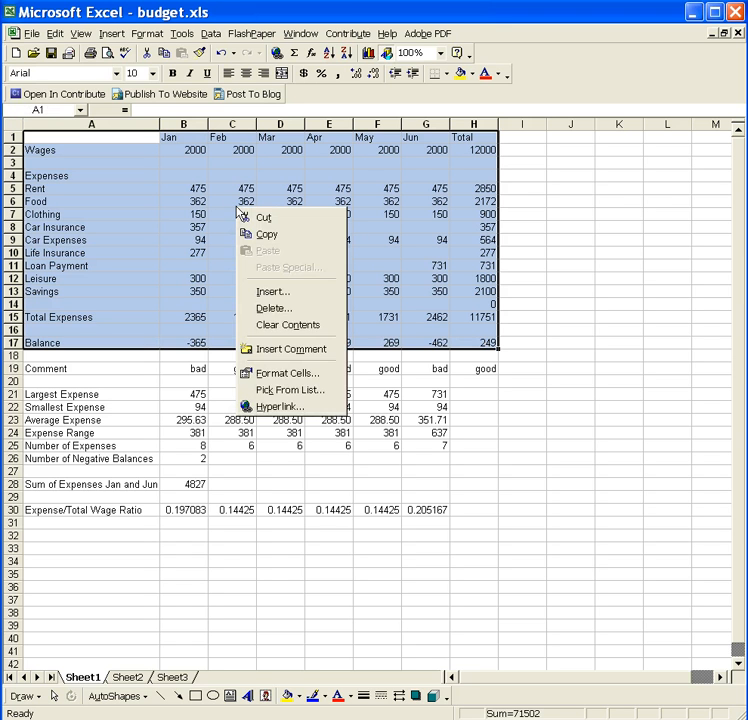
left_click(290, 372)
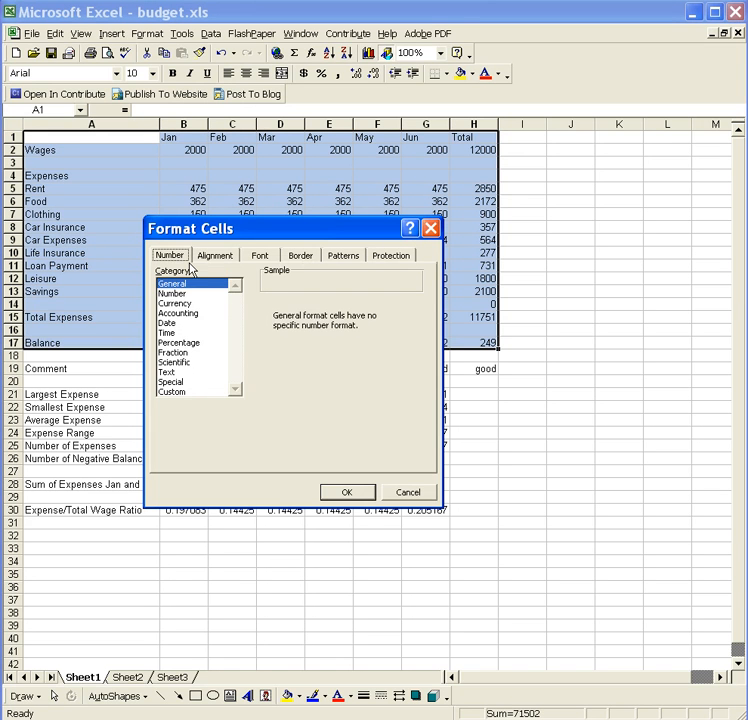
left_click(258, 257)
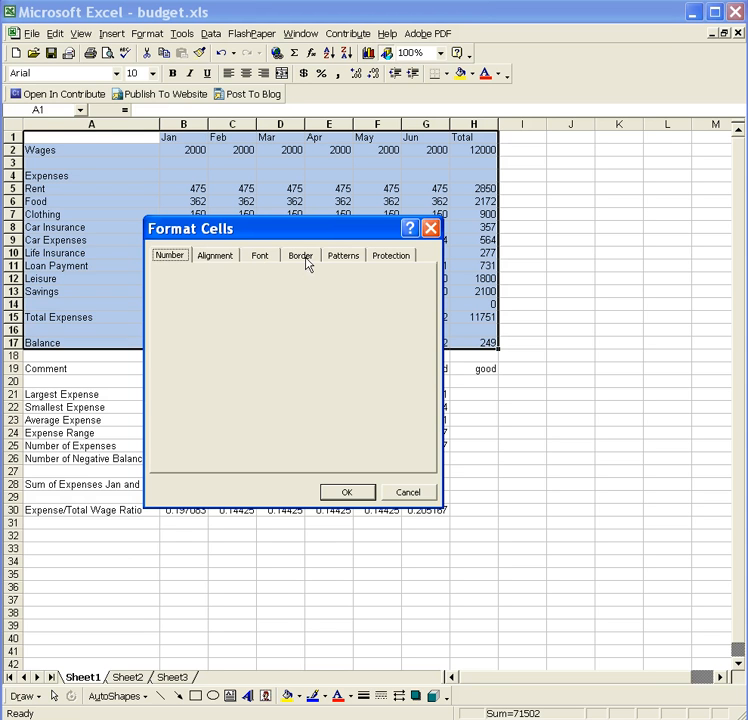
left_click(305, 257)
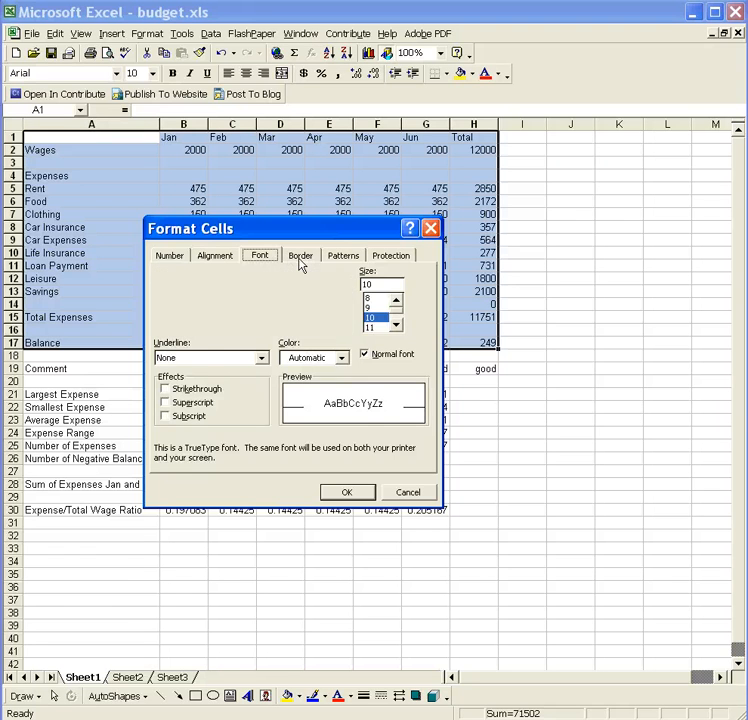
left_click(338, 262)
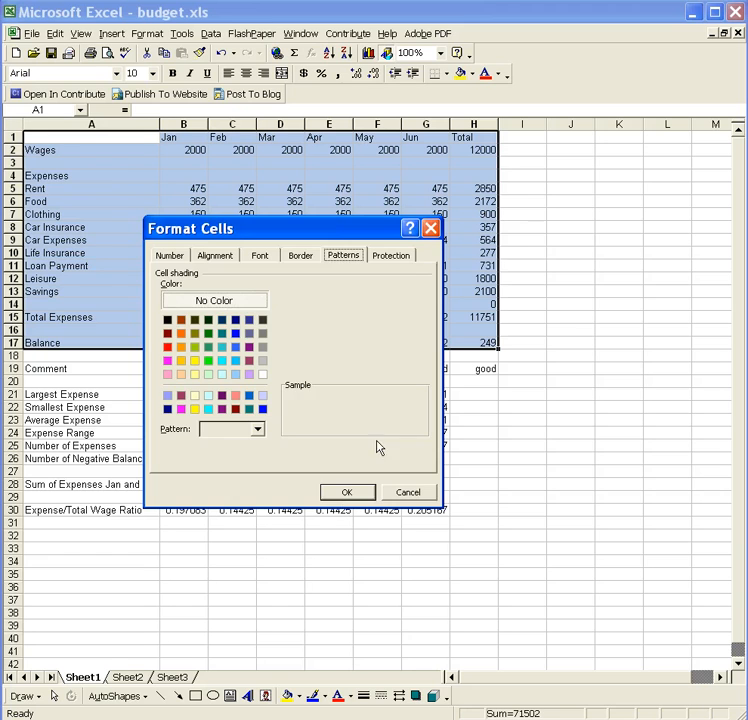
left_click(431, 229)
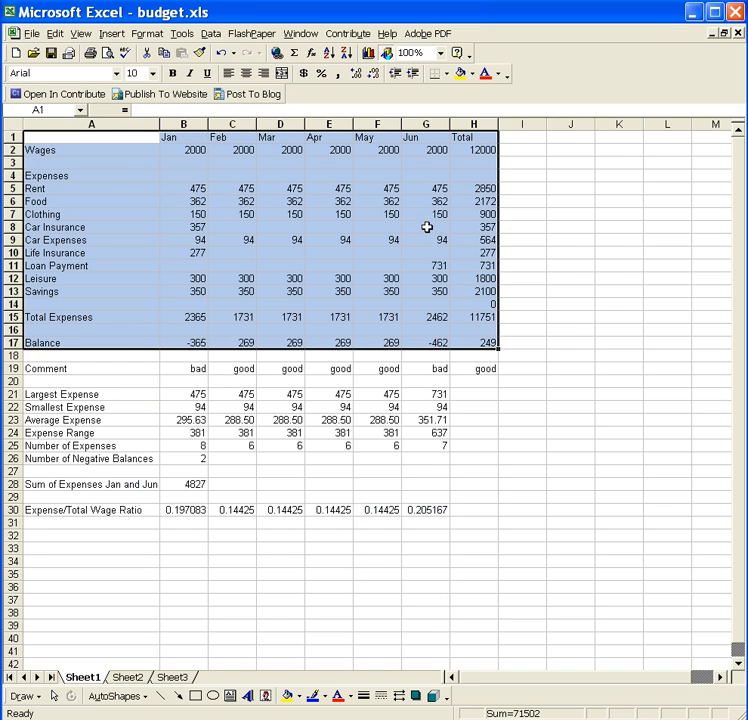
Apply the Classic 2 AutoFormat to the selected budget table A1:H17
left_click(147, 33)
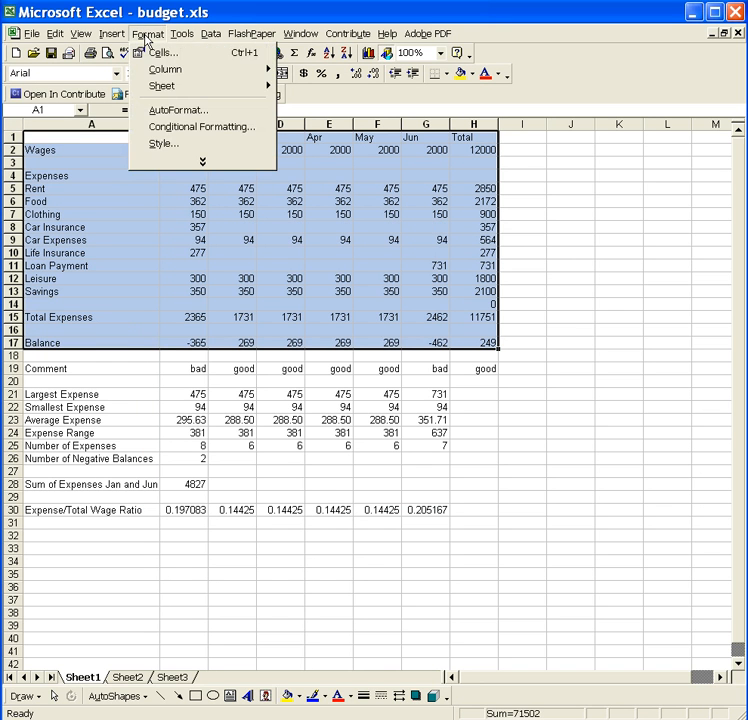
left_click(175, 111)
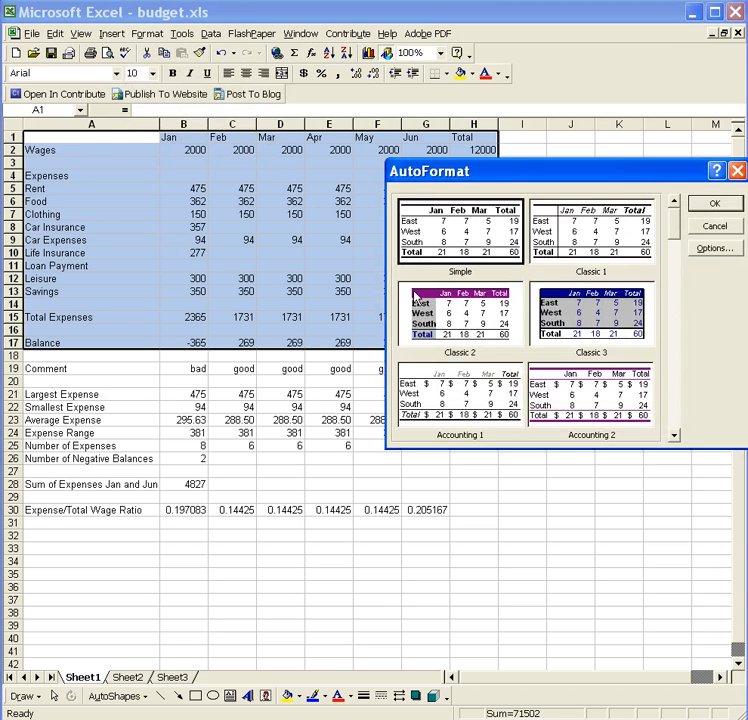
left_click(441, 290)
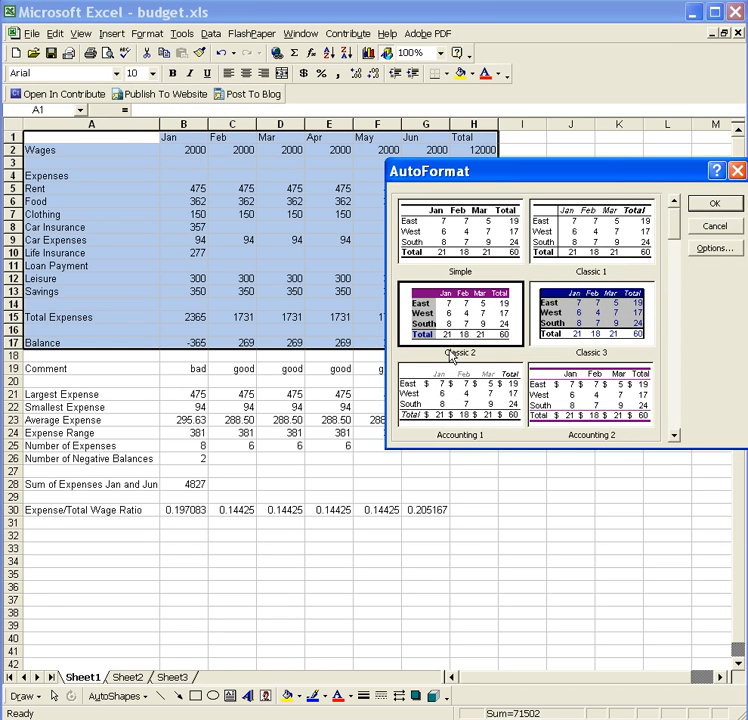
left_click(713, 206)
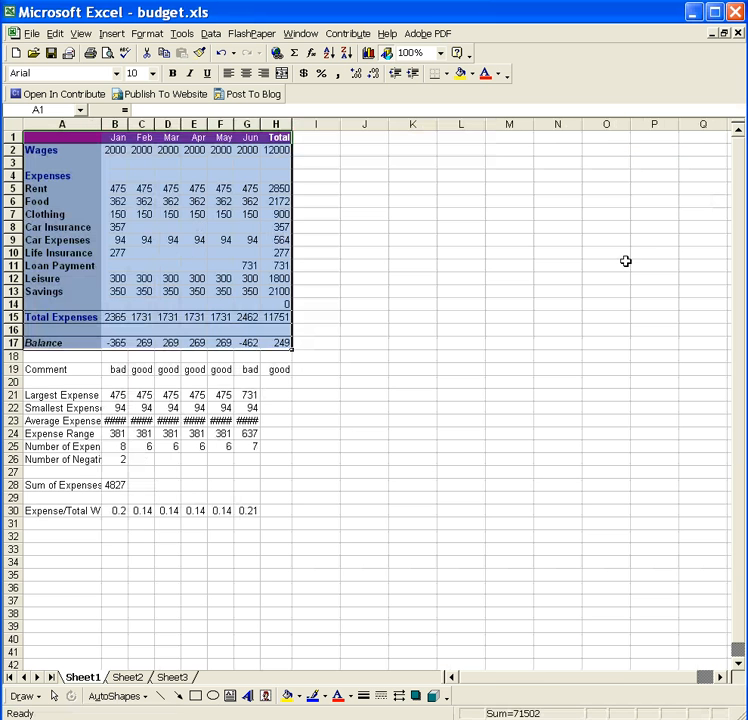
Deselect the formatted table and auto-fit the month columns B through G so their values display in full
left_click(605, 265)
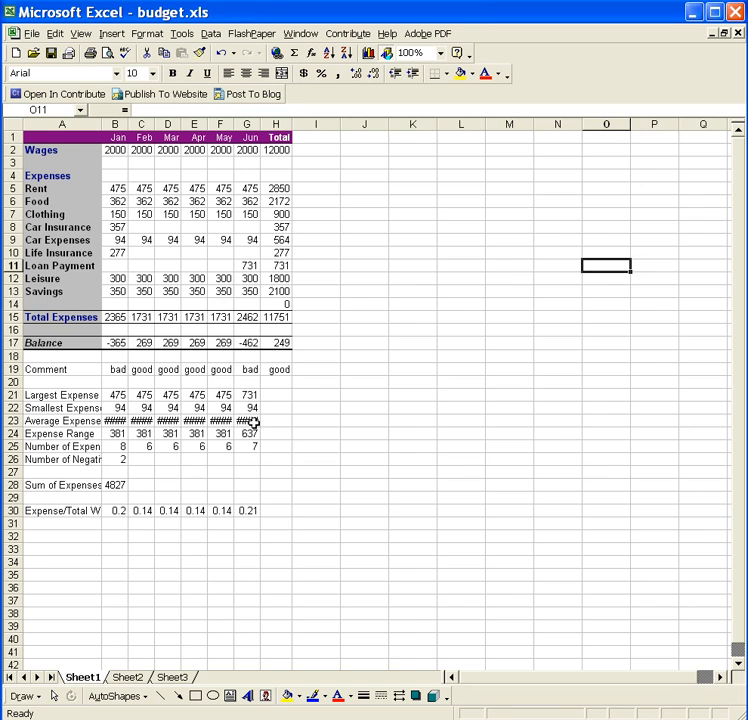
double_click(128, 123)
double_click(190, 122)
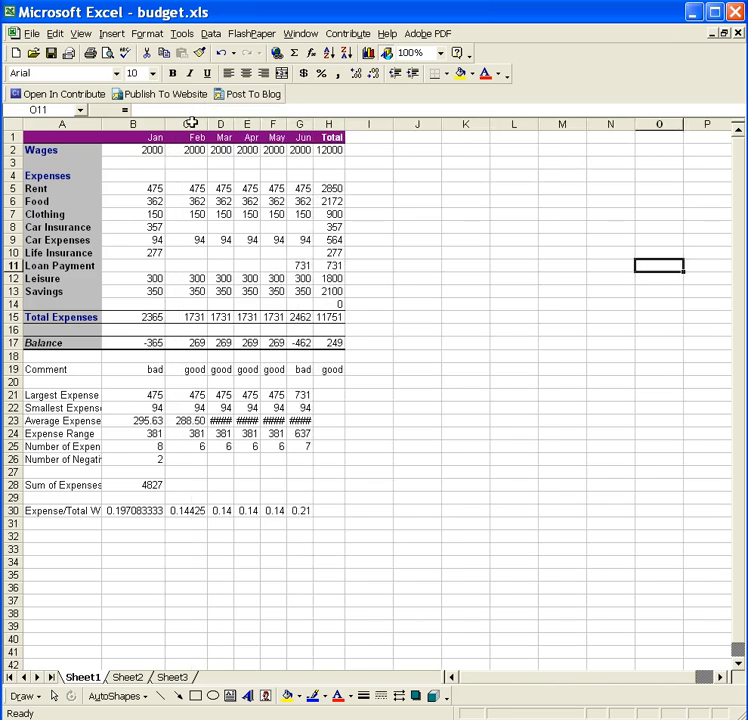
double_click(233, 122)
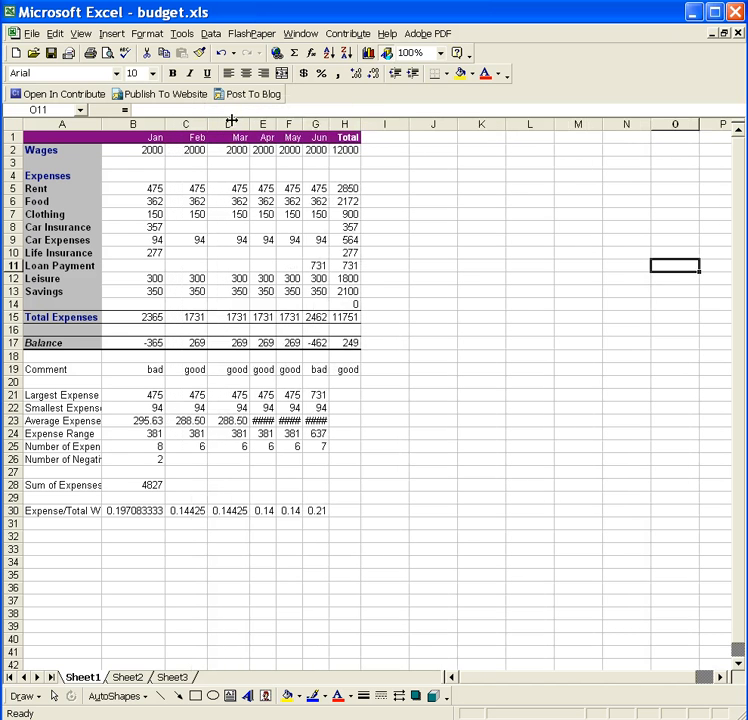
double_click(277, 121)
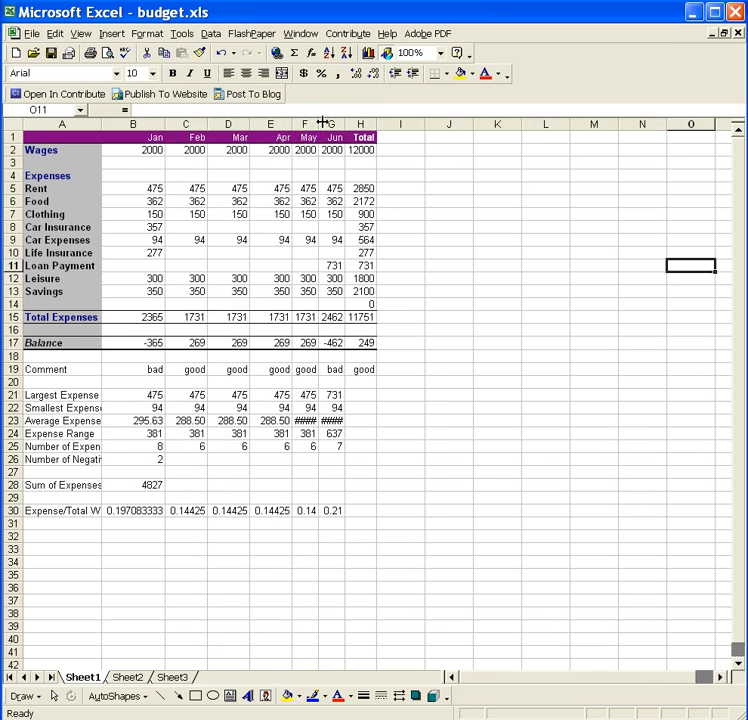
double_click(318, 122)
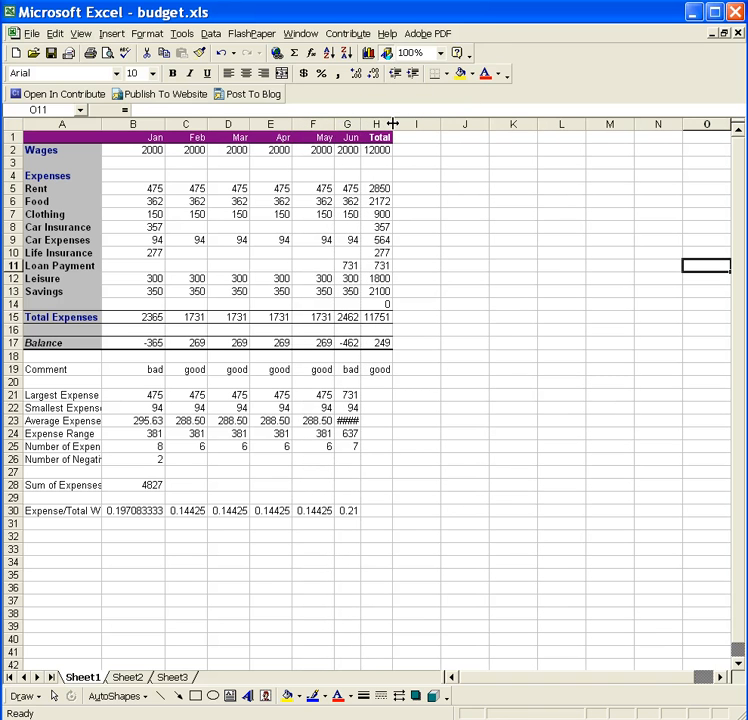
left_click(392, 122)
double_click(362, 122)
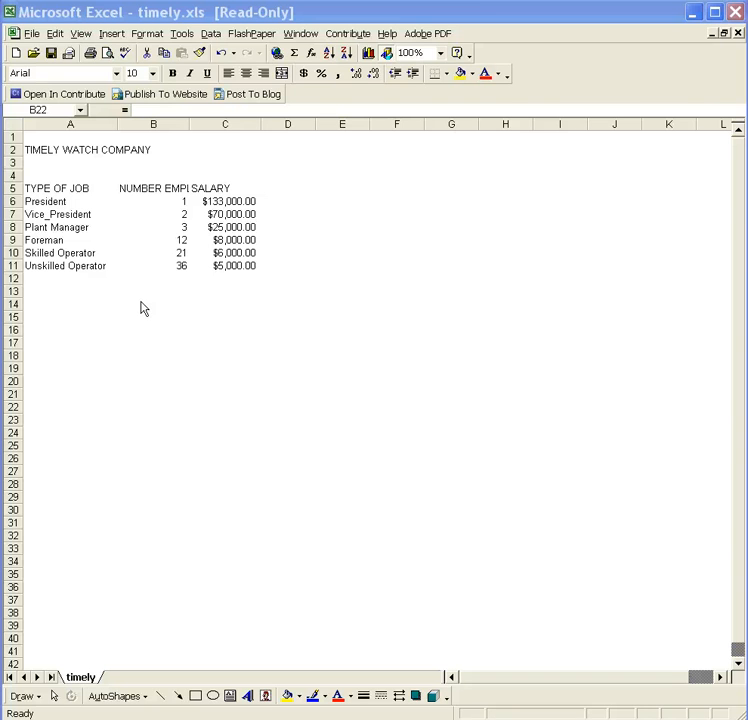
Sort the job rows A6:C11 of the Timely Watch Company list by SALARY in ascending order
left_click(30, 201)
left_click_drag(30, 201, 236, 277)
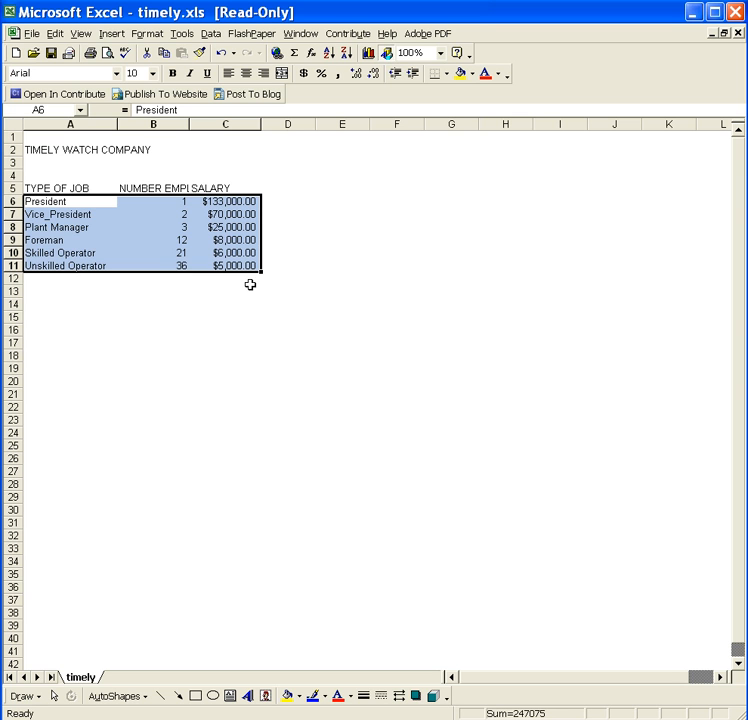
left_click(211, 34)
left_click(236, 55)
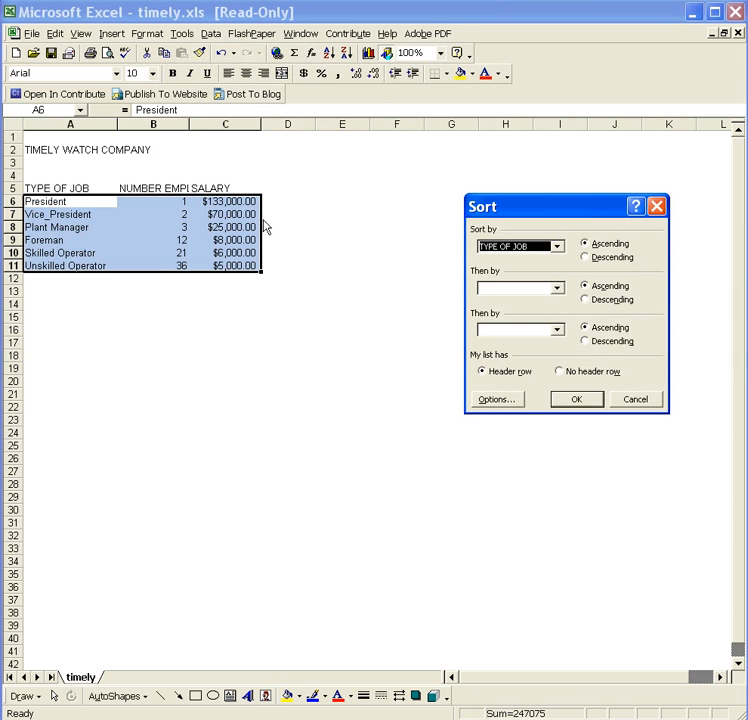
left_click(557, 246)
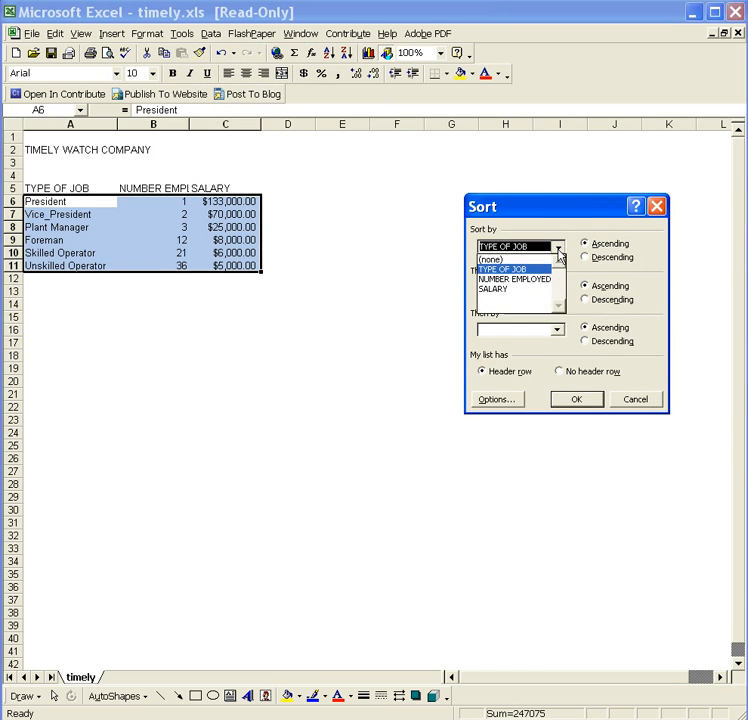
left_click(494, 290)
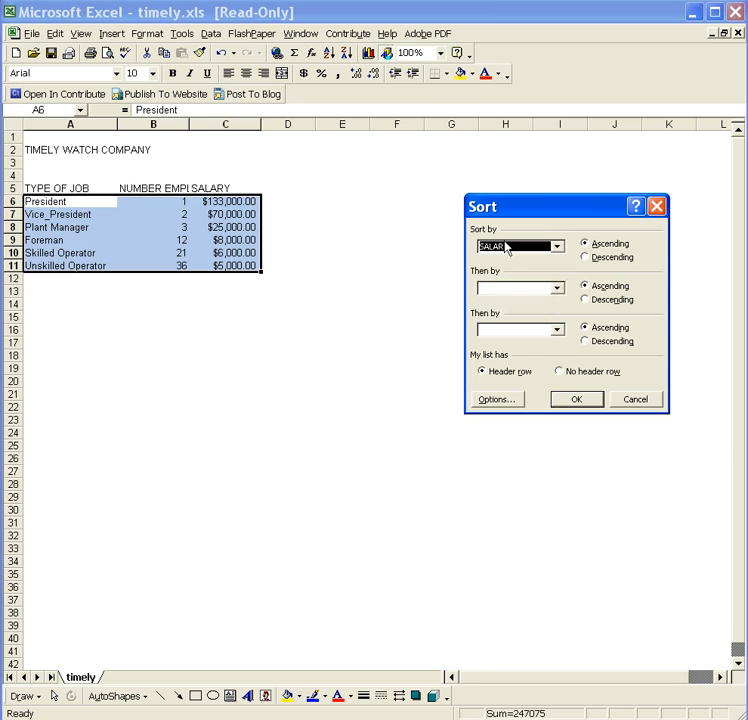
left_click(586, 258)
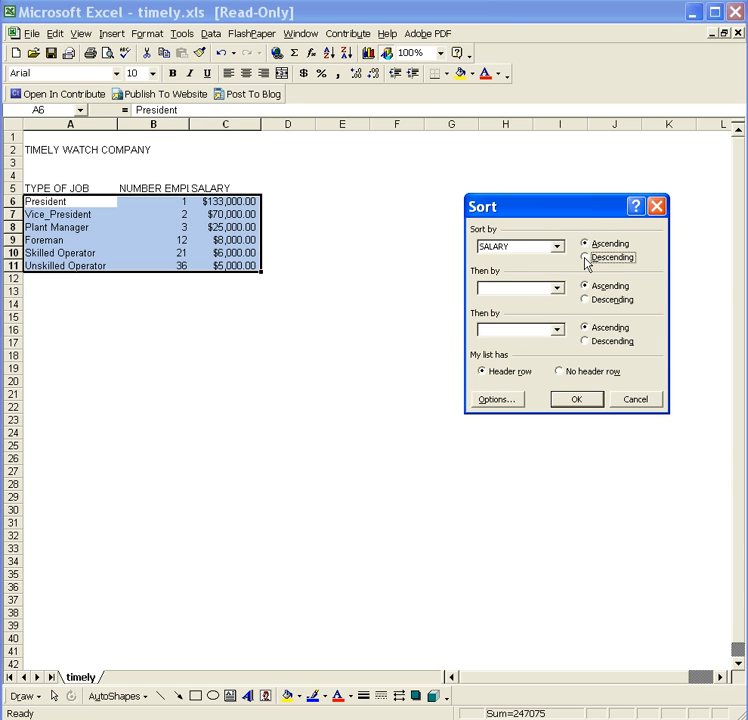
left_click(585, 244)
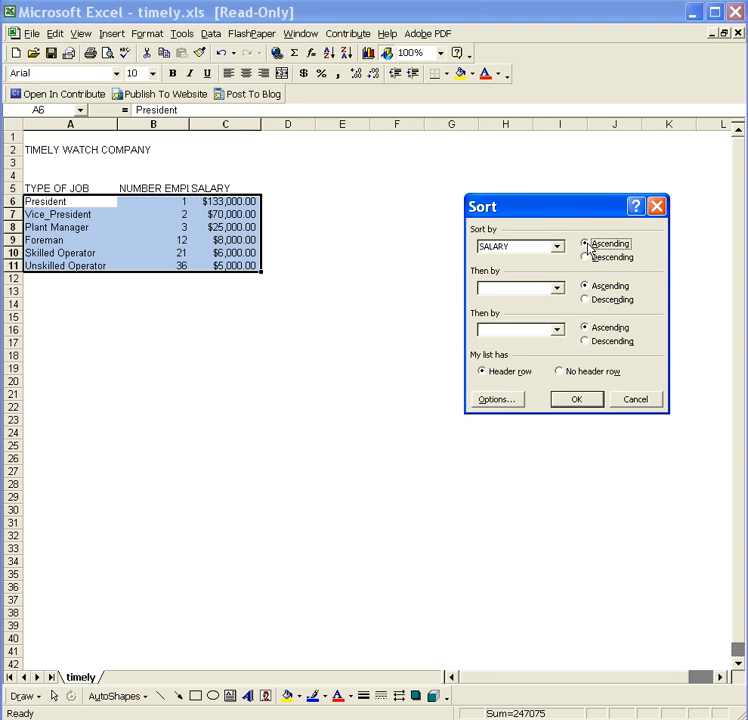
left_click(575, 401)
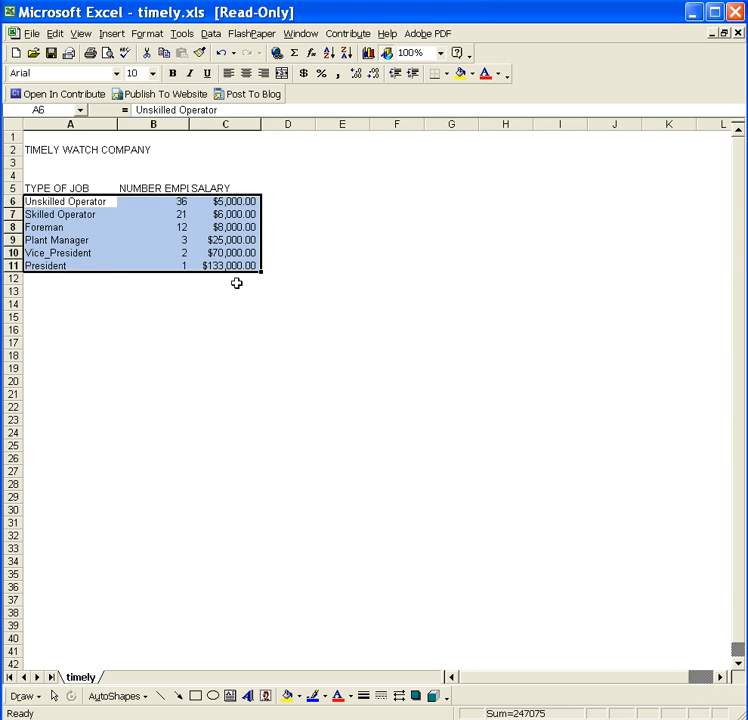
left_click(259, 306)
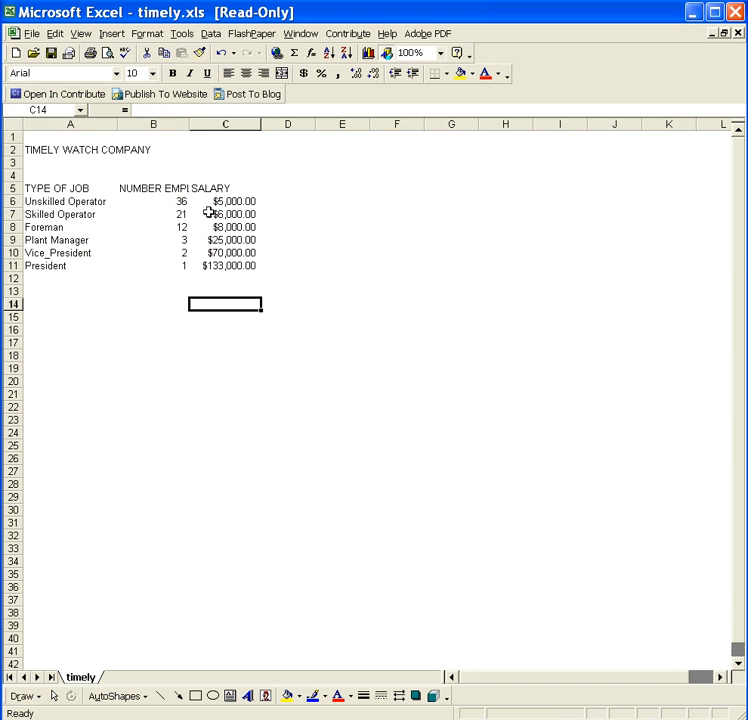
Select the number-employed values from B6 to B11
left_click_drag(180, 200, 183, 261)
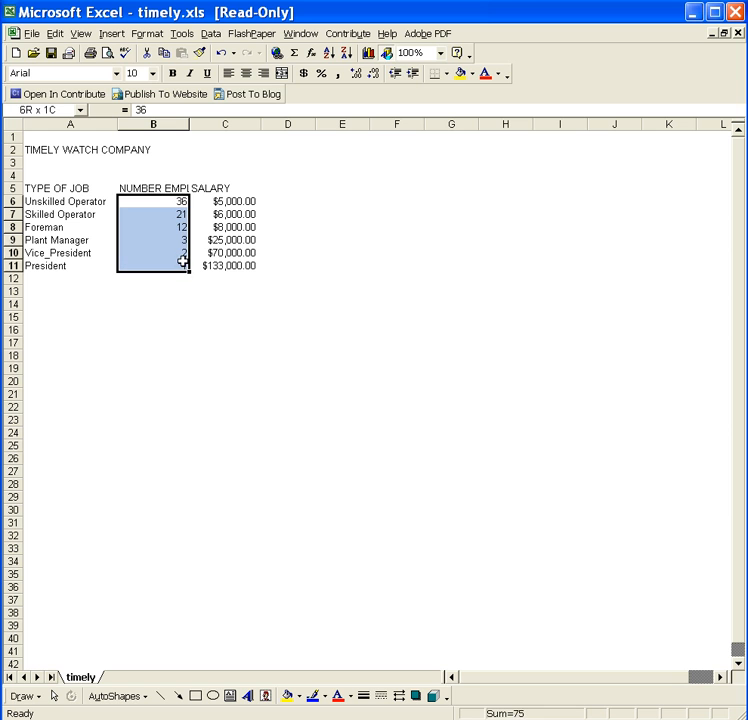